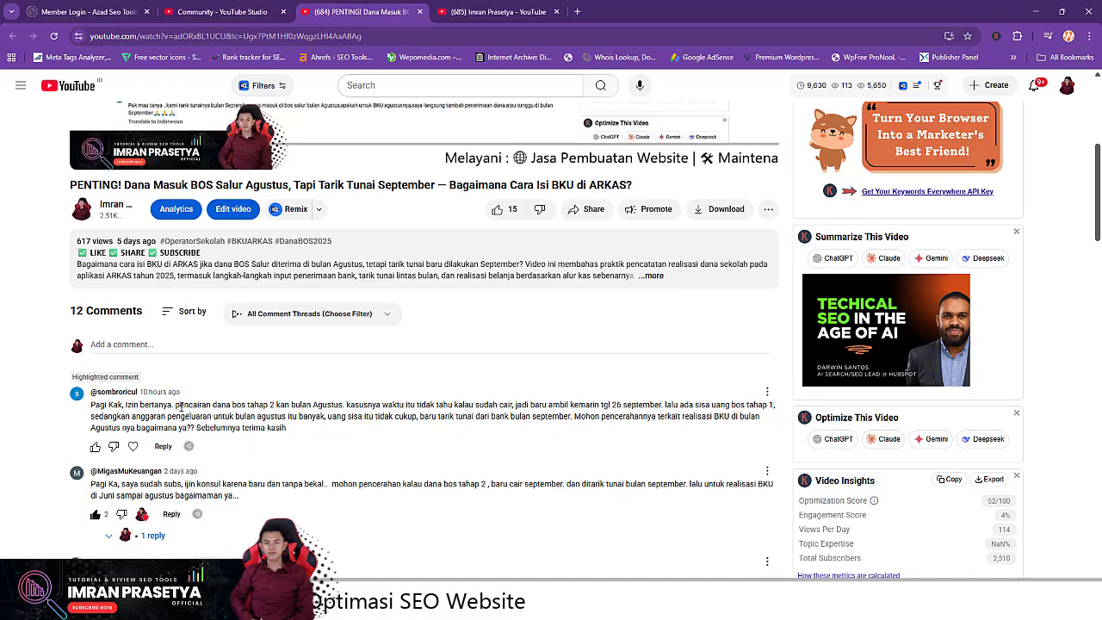
Highlight the viewer comment's phrase about the stage 2 BOS disbursement in August, and view the channel's video list
{"action": "left_click_drag", "start_coordinate": [176, 404], "coordinate": [325, 406]}
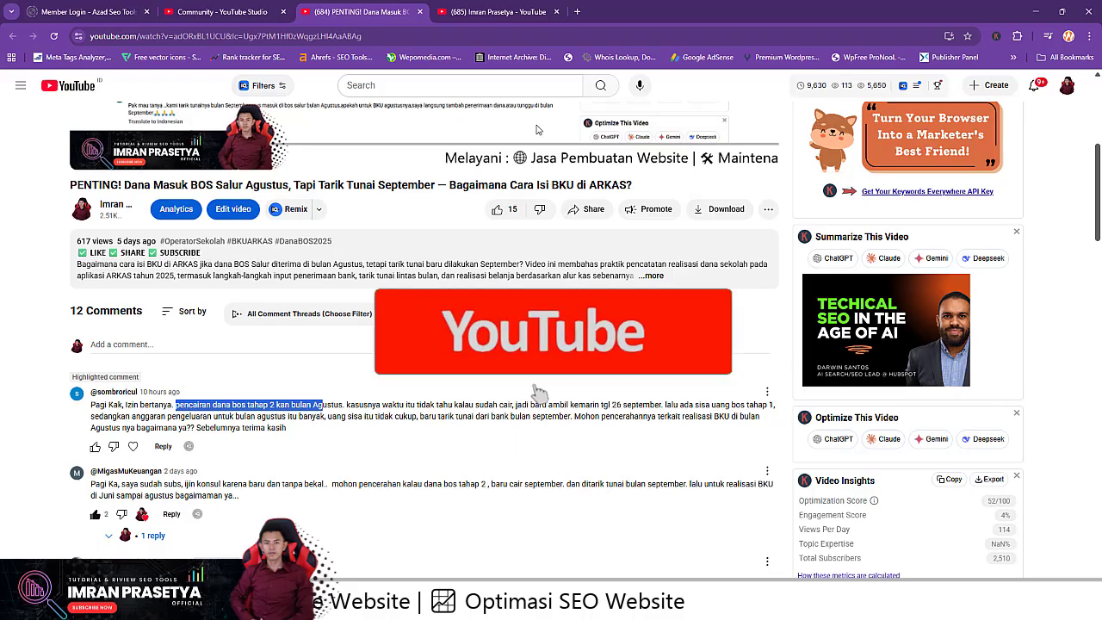
{"action": "left_click", "coordinate": [493, 12]}
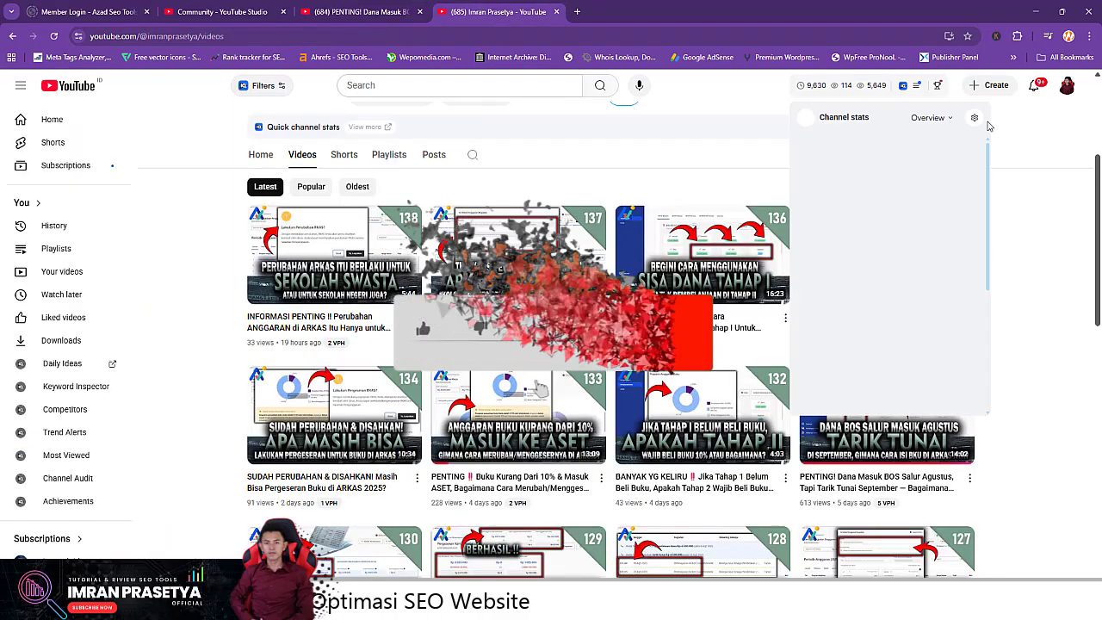
{"action": "scroll", "coordinate": [800, 343], "scroll_direction": "up", "scroll_amount": 2}
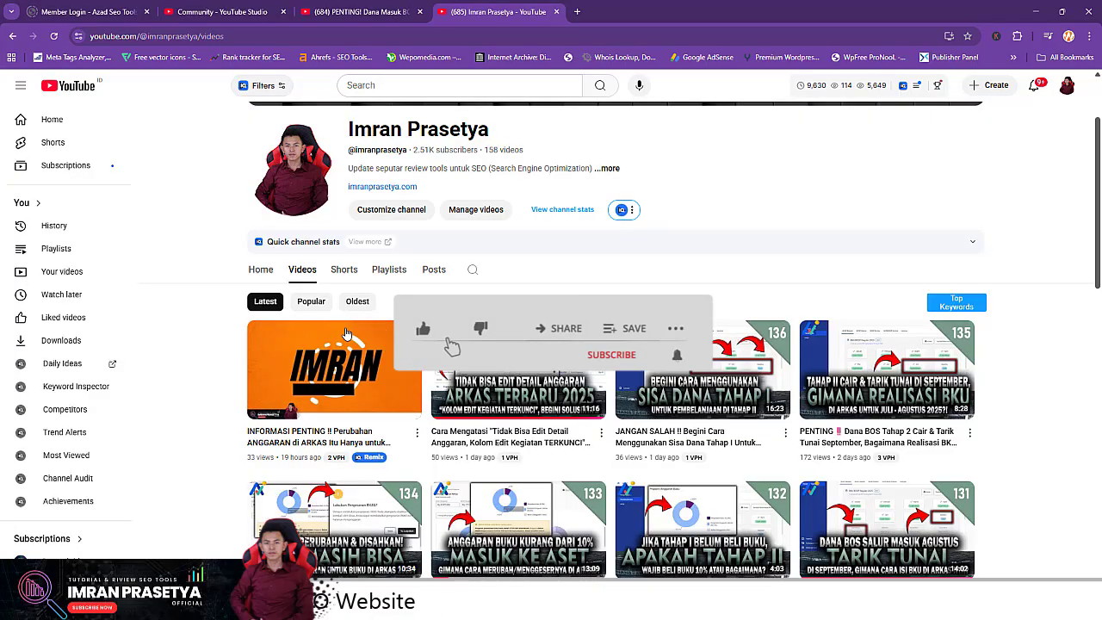
{"action": "scroll", "coordinate": [933, 352], "scroll_direction": "up", "scroll_amount": 1}
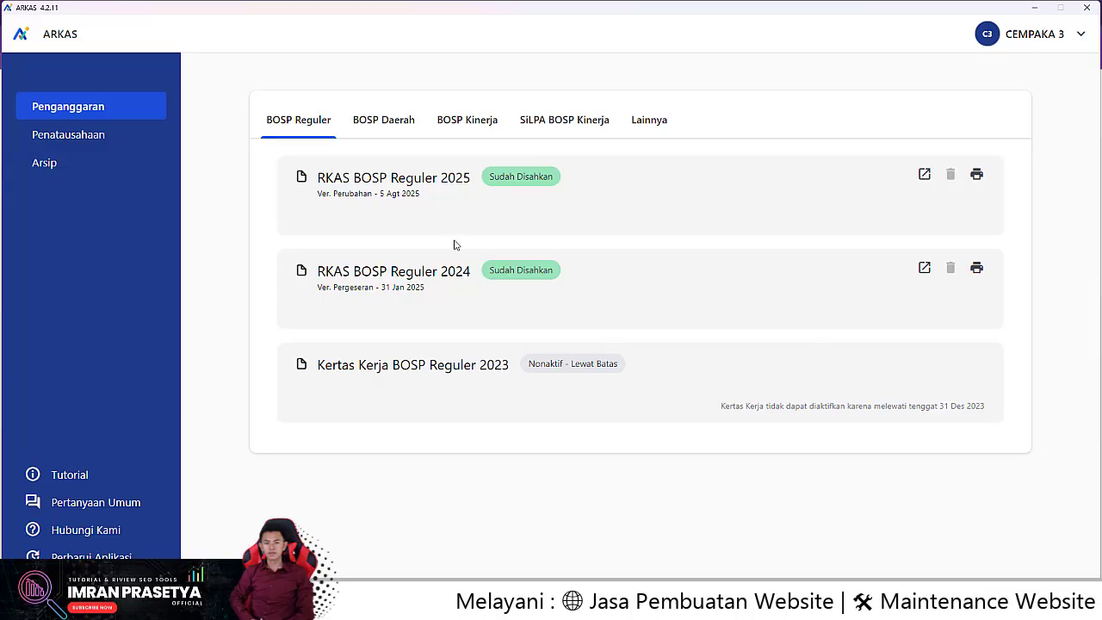
In ARKAS, view the August 2025 BKU for BOSP Reguler under Penatausahaan and return to the overview
{"action": "left_click", "coordinate": [75, 141]}
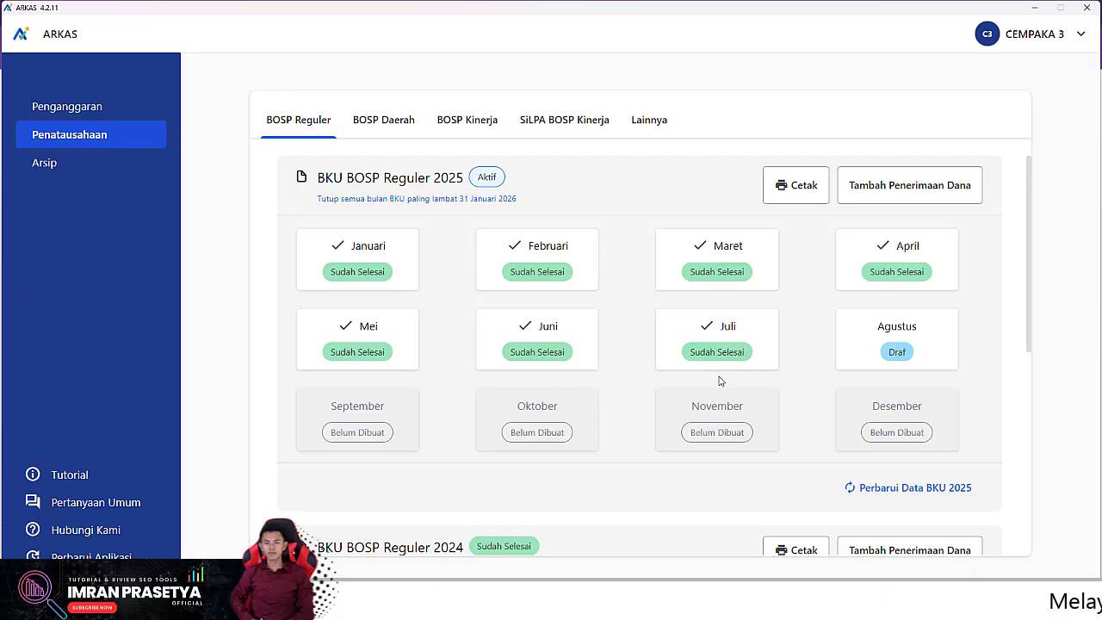
{"action": "left_click", "coordinate": [926, 357]}
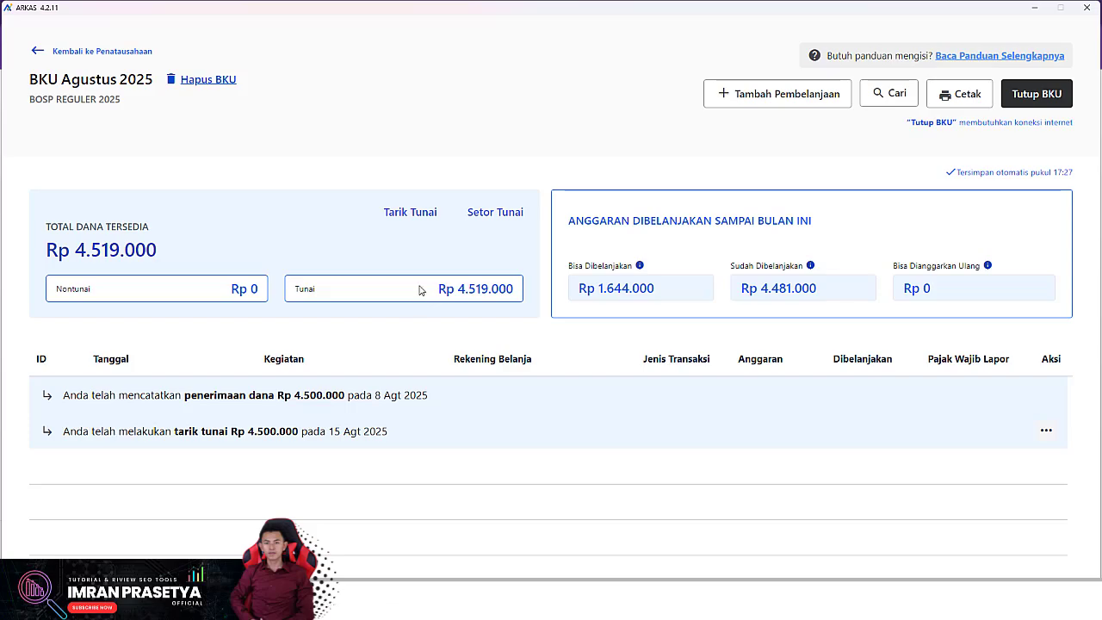
{"action": "left_click", "coordinate": [34, 53]}
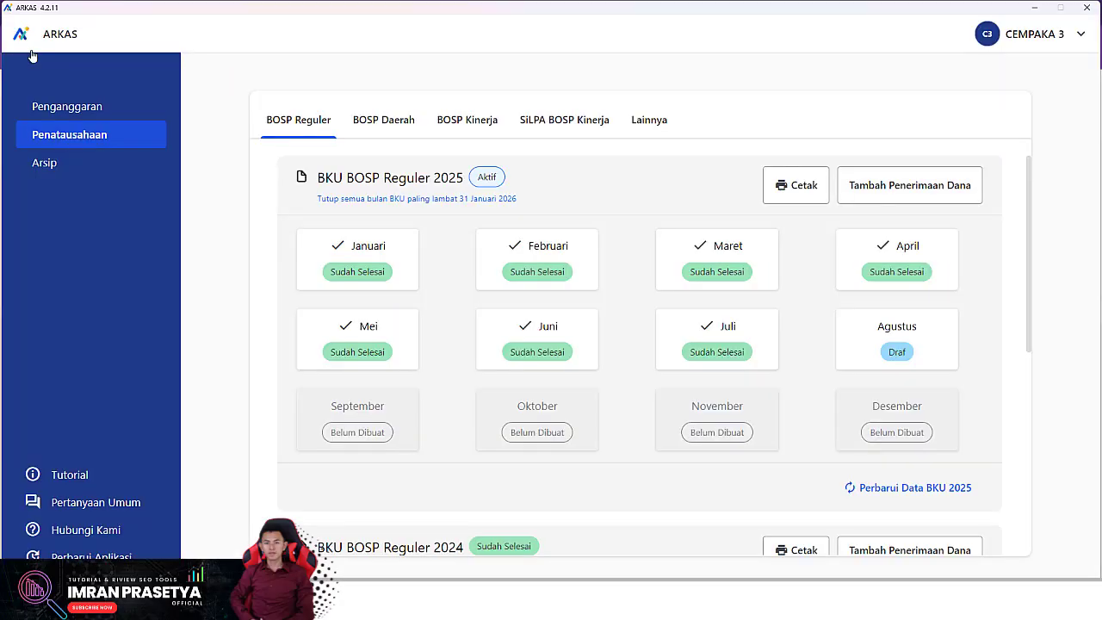
Examine the July budget items in RKAS BOSP Reguler 2025 and return to the Penganggaran list
{"action": "left_click", "coordinate": [78, 108]}
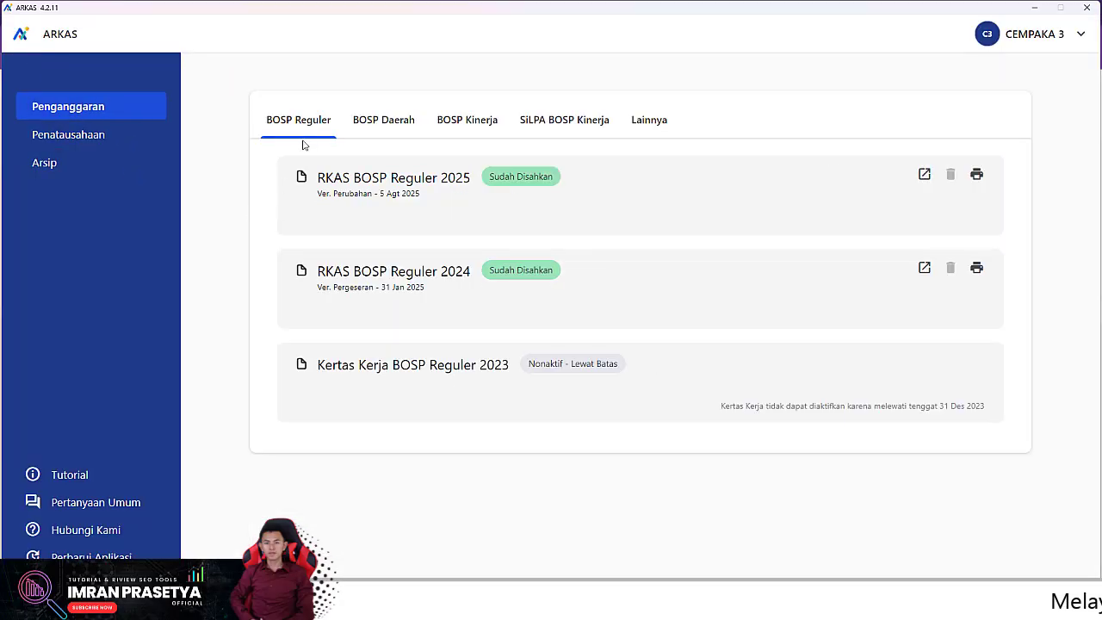
{"action": "left_click", "coordinate": [925, 175]}
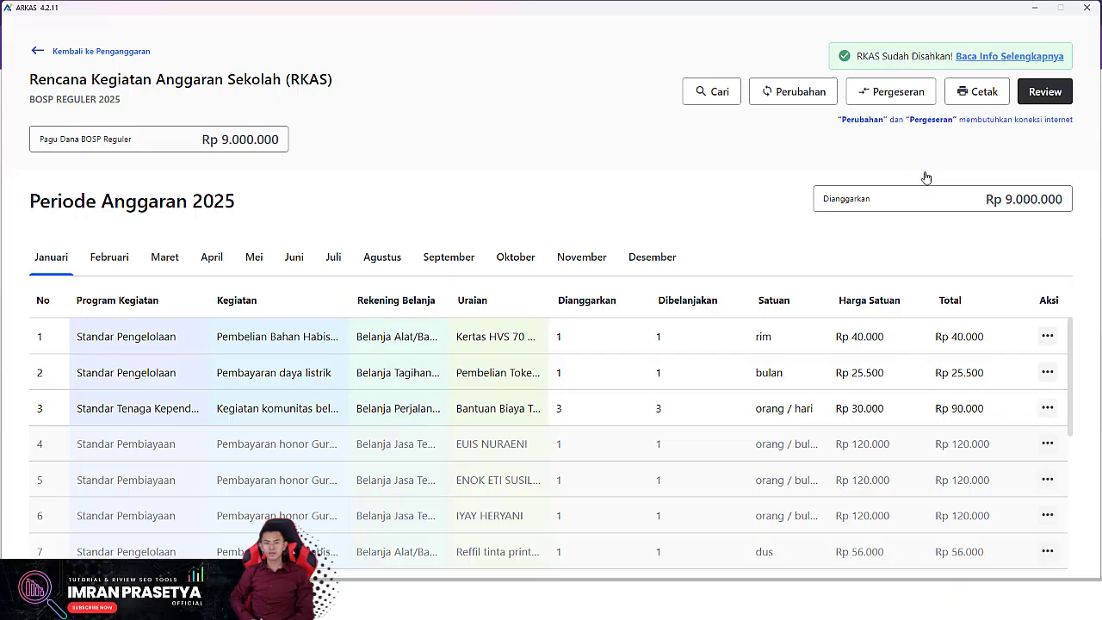
{"action": "left_click", "coordinate": [340, 261]}
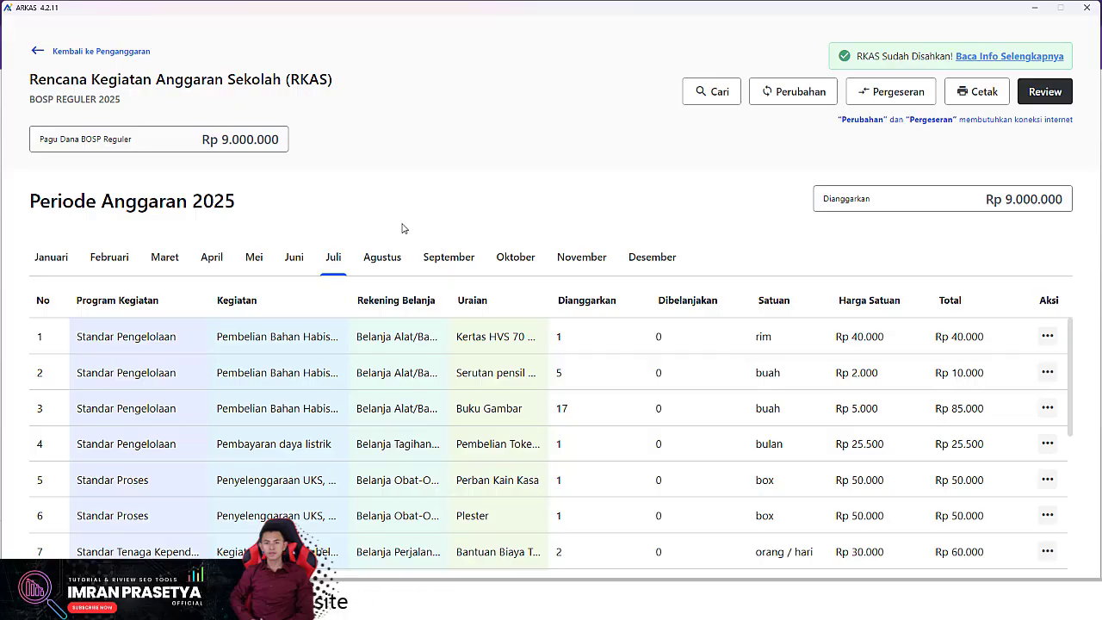
{"action": "left_click", "coordinate": [37, 53]}
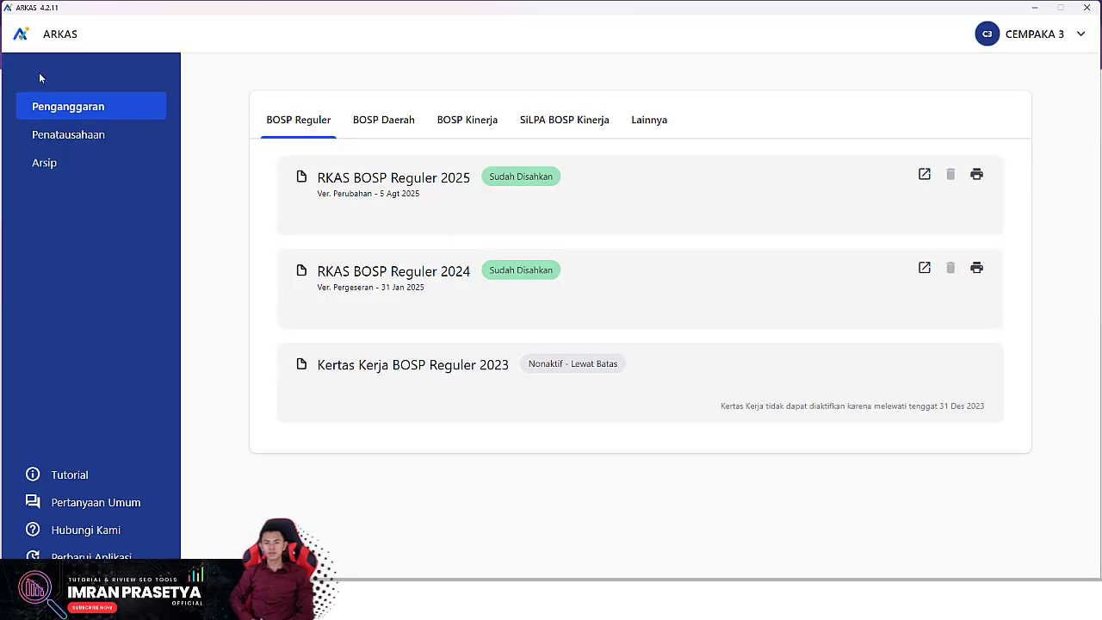
Open the draft August BKU of BOSP Reguler 2025 in Penatausahaan
{"action": "left_click", "coordinate": [93, 148]}
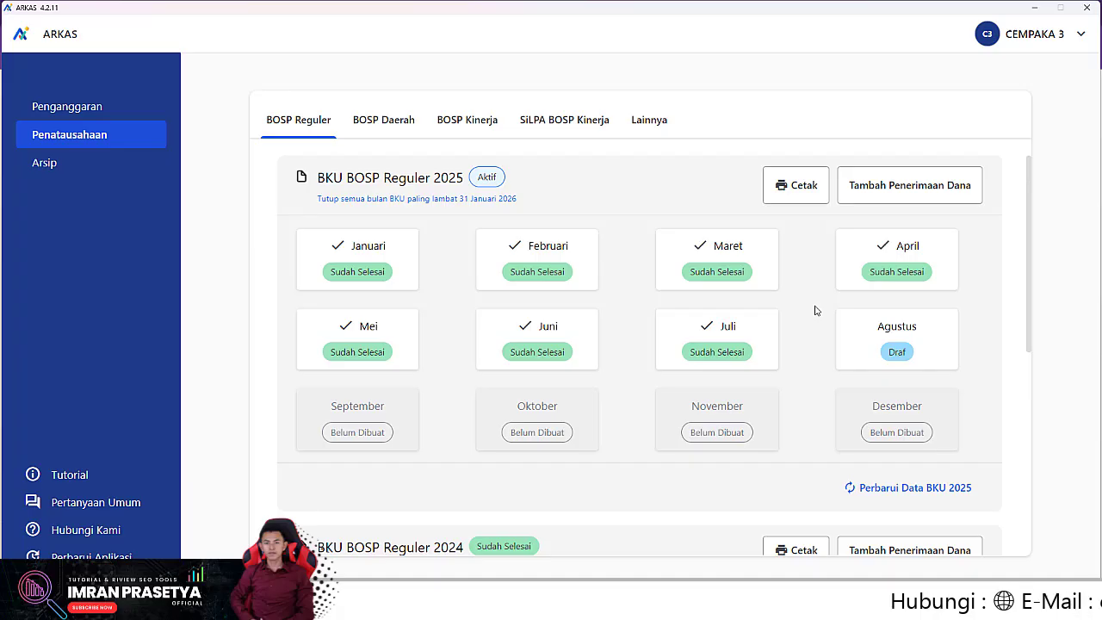
{"action": "left_click", "coordinate": [888, 350]}
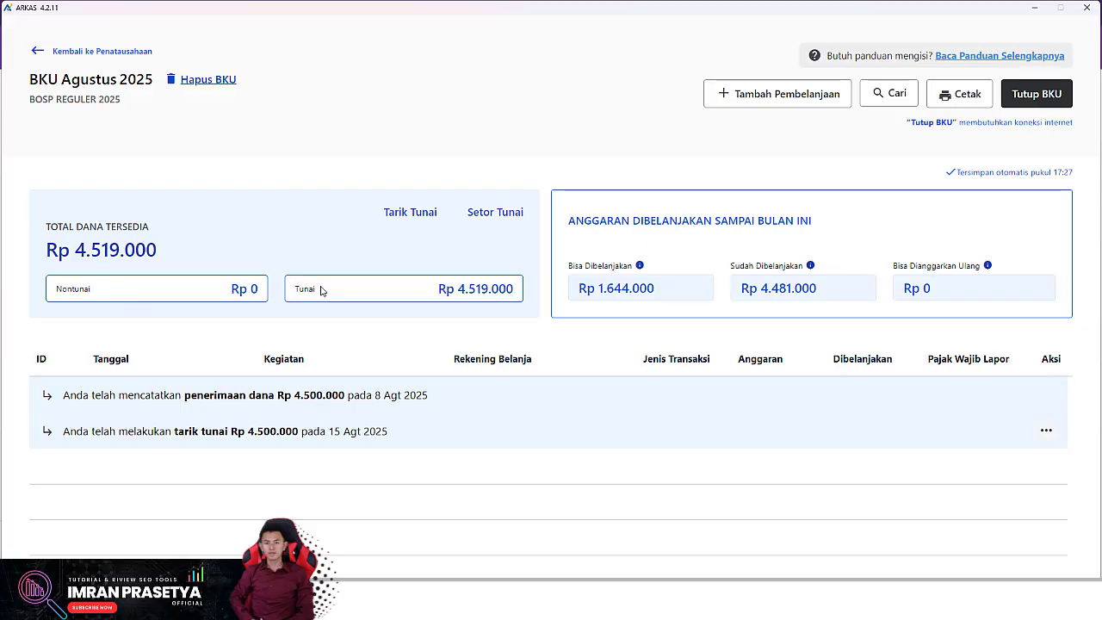
Try to record a cash withdrawal (Tarik Tunai) dated 26 Agt 2025 in the August BKU
{"action": "left_click", "coordinate": [408, 215]}
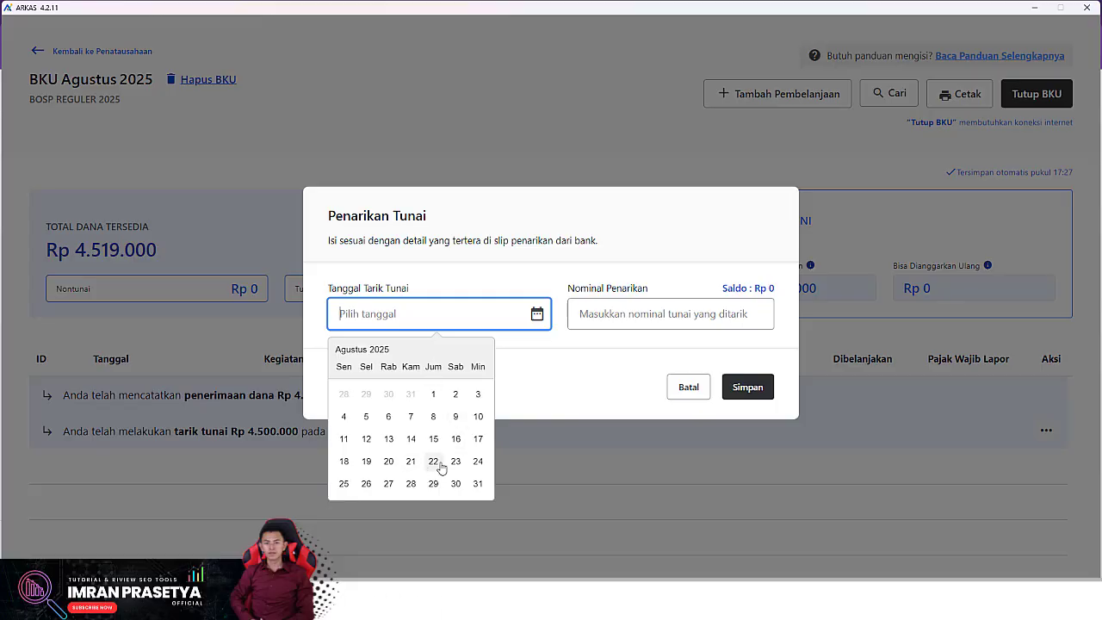
{"action": "left_click", "coordinate": [366, 485]}
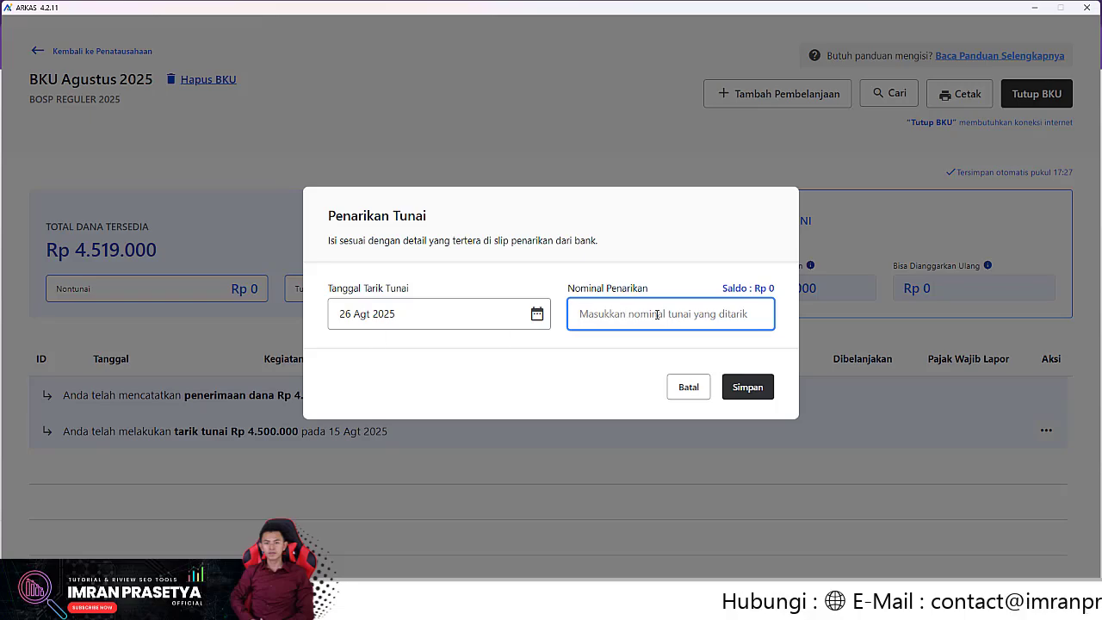
{"action": "left_click", "coordinate": [692, 387]}
{"action": "left_click", "coordinate": [601, 369]}
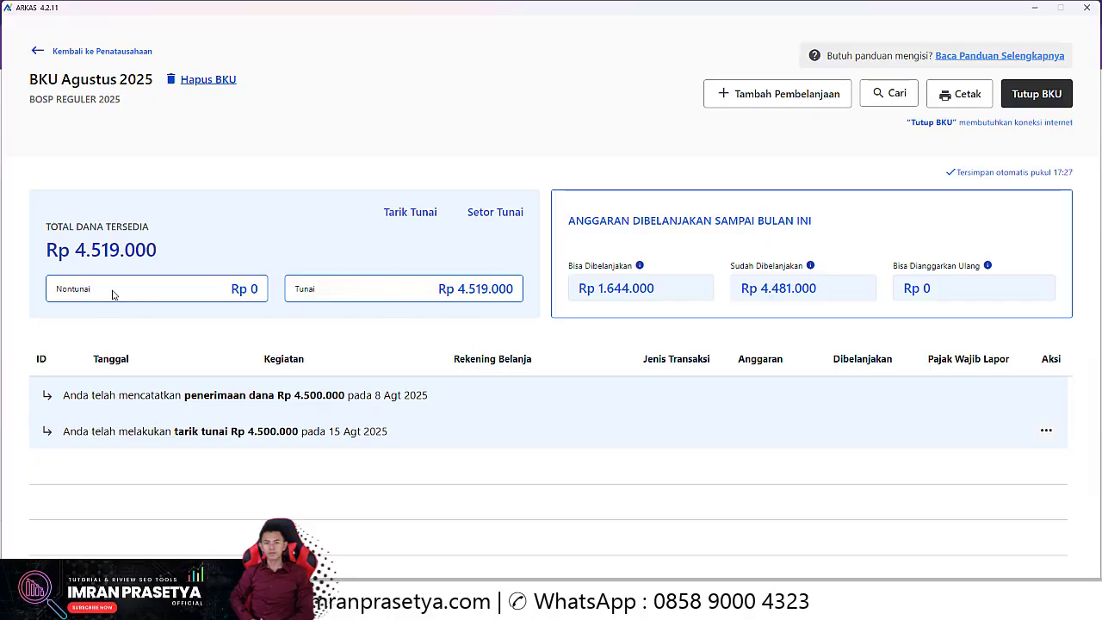
Check the available balance in the Penarikan Tunai form and close it without saving
{"action": "left_click", "coordinate": [412, 213]}
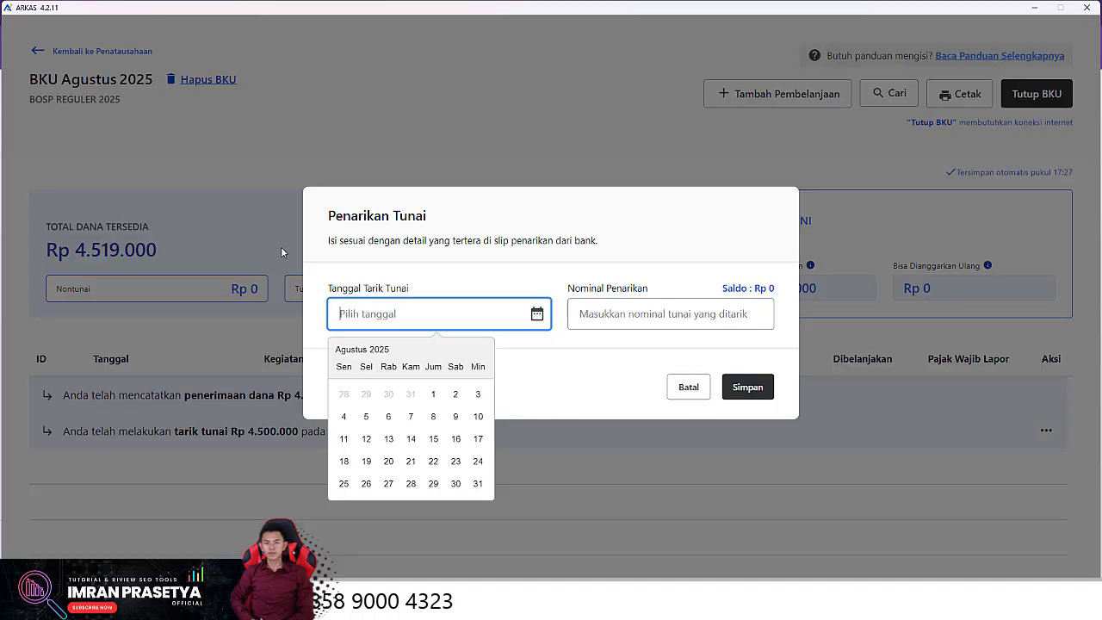
{"action": "left_click", "coordinate": [782, 292]}
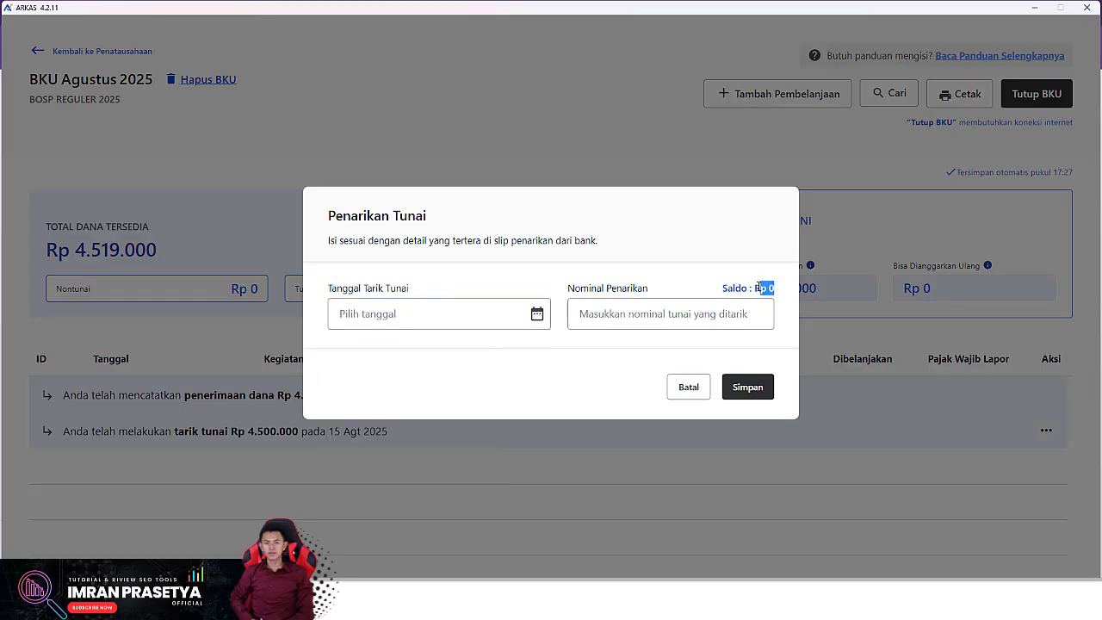
{"action": "left_click", "coordinate": [689, 388]}
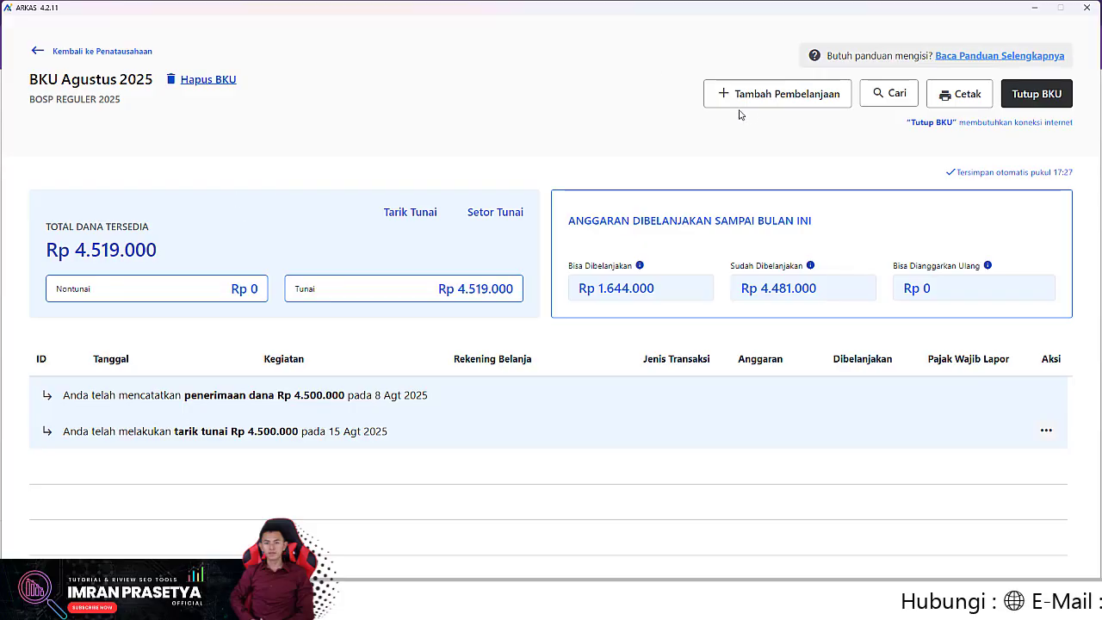
Start a new expenditure in the August BKU with transaction date 16 Agt 2025 and transaction type Tunai
{"action": "left_click", "coordinate": [766, 100]}
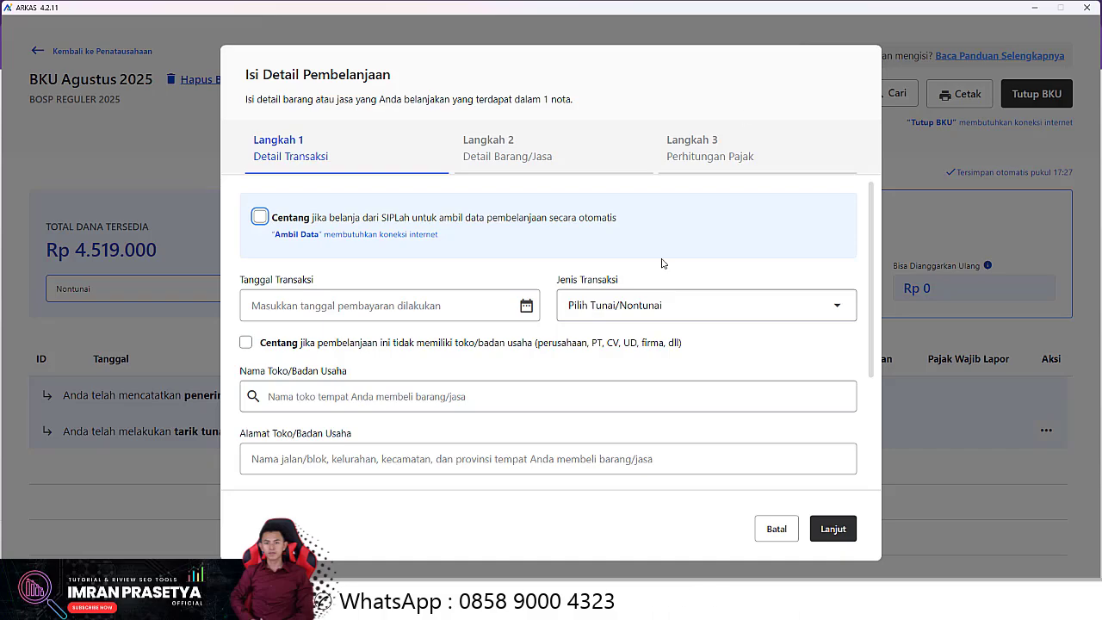
{"action": "left_click", "coordinate": [483, 308]}
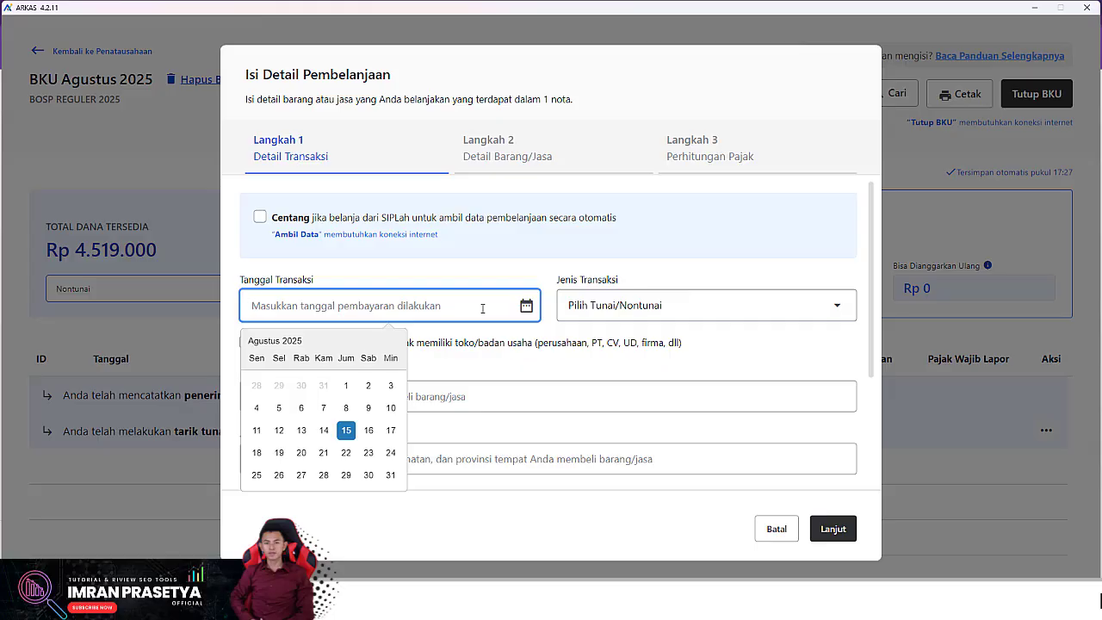
{"action": "left_click", "coordinate": [366, 431]}
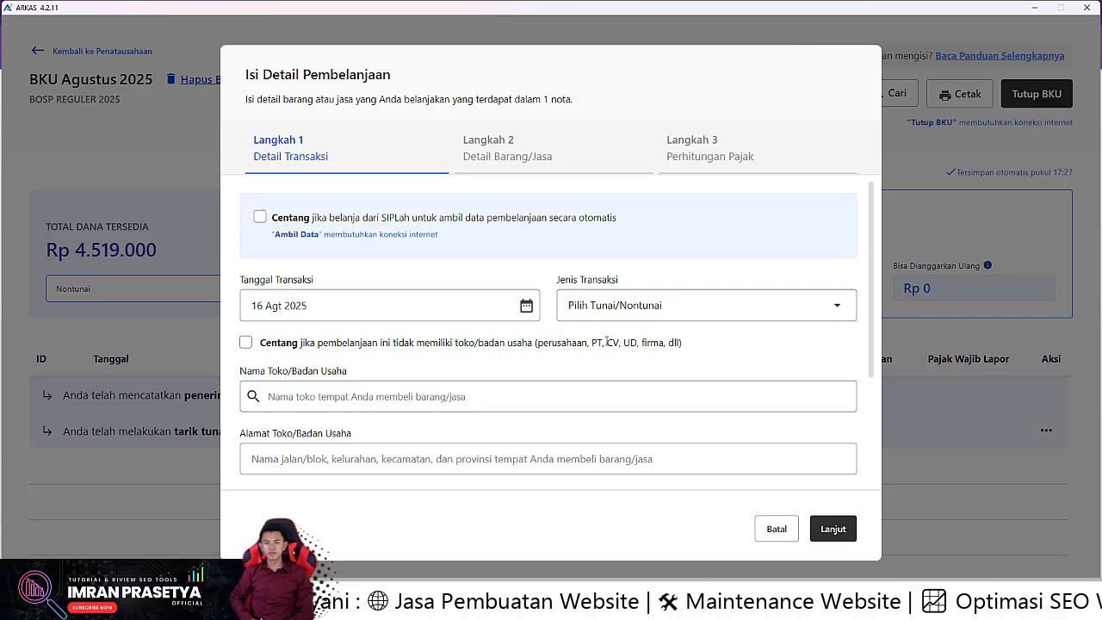
{"action": "left_click", "coordinate": [687, 317]}
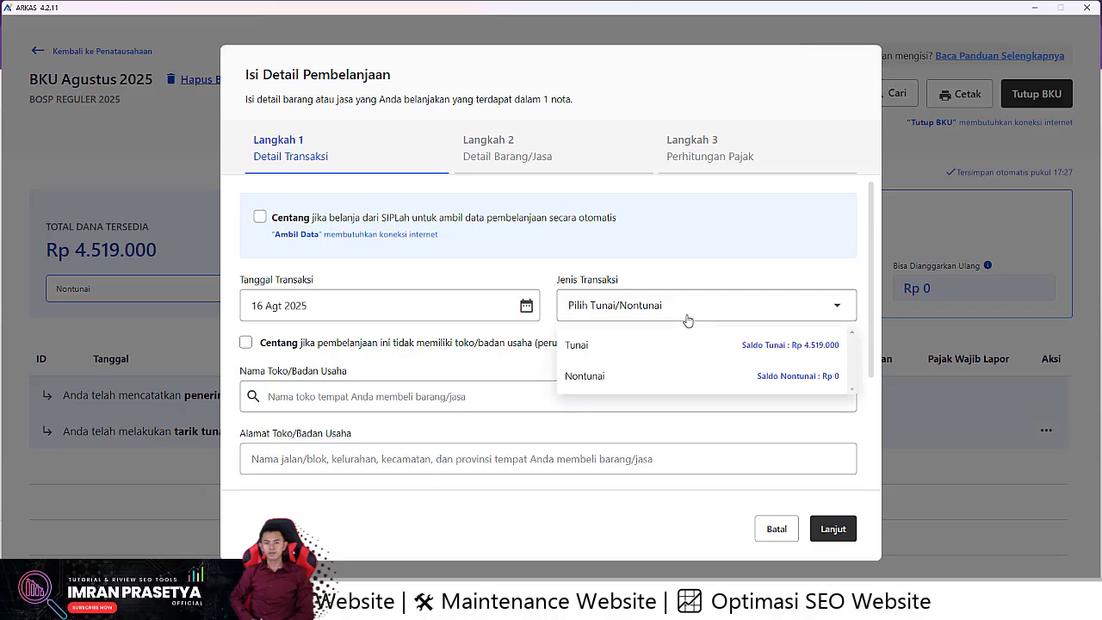
{"action": "left_click", "coordinate": [573, 346]}
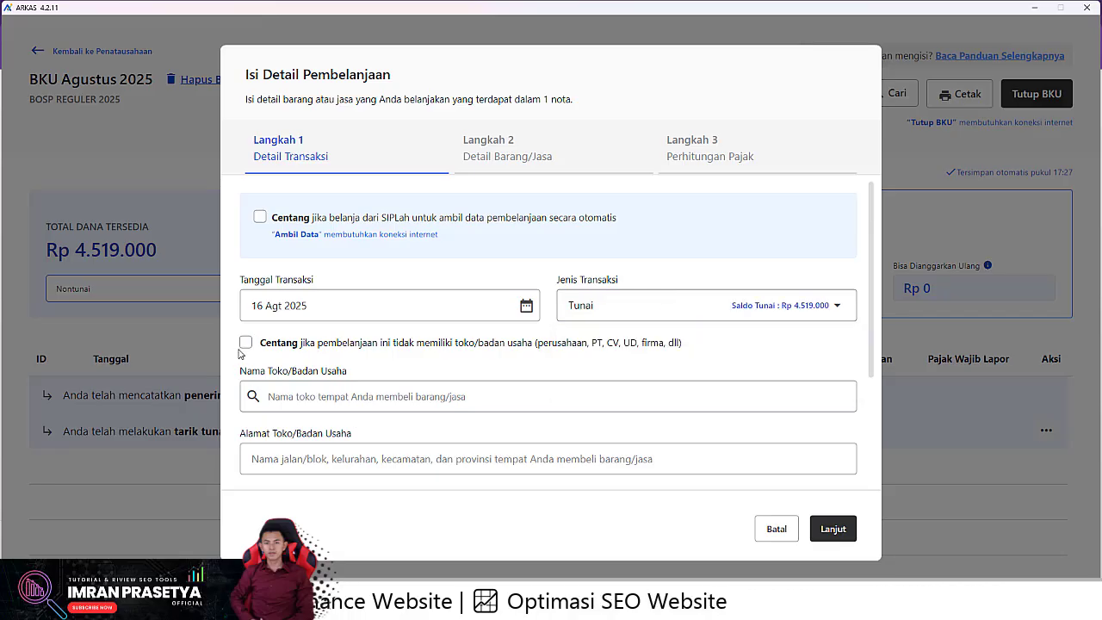
Choose IPA as the store for the expenditure and continue to the Detail Barang/Jasa stage
{"action": "left_click", "coordinate": [326, 396]}
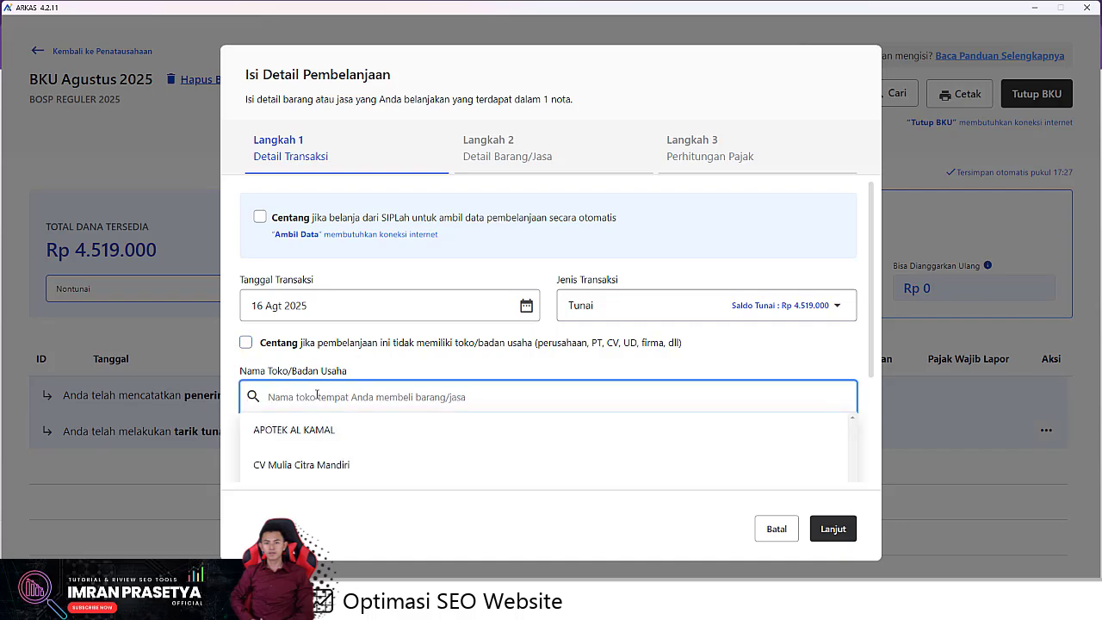
{"action": "scroll", "coordinate": [316, 395], "scroll_direction": "down", "scroll_amount": 1}
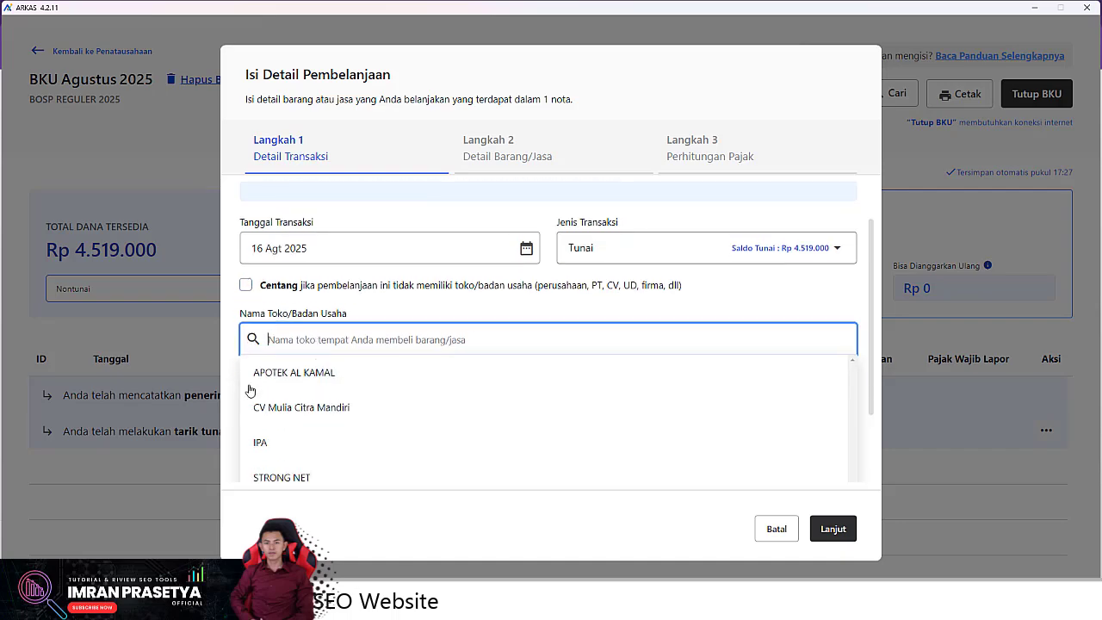
{"action": "left_click", "coordinate": [312, 447]}
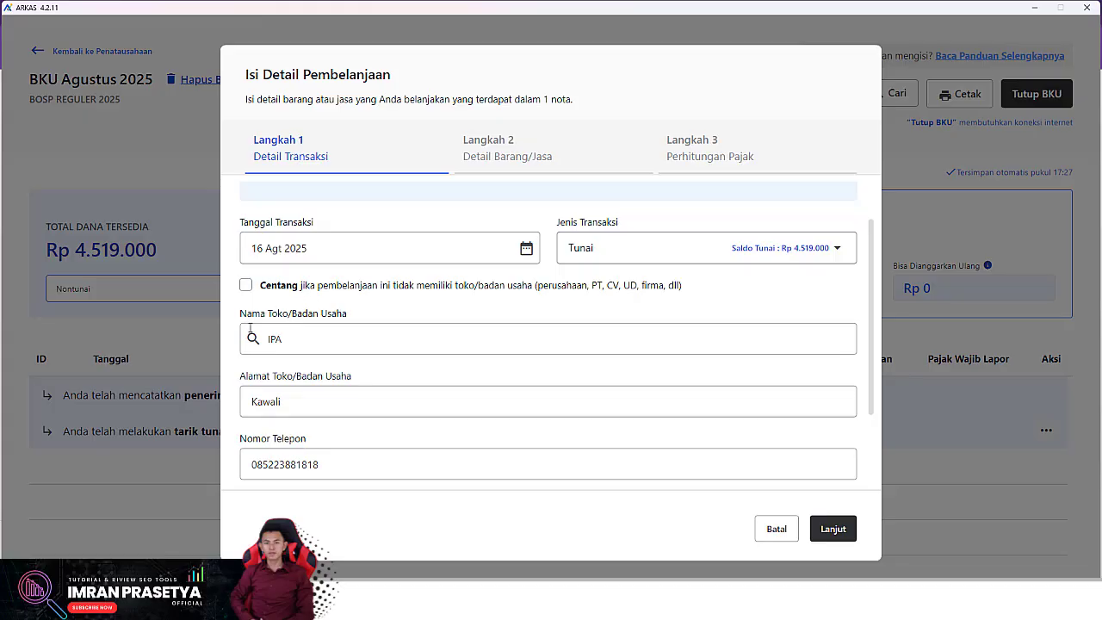
{"action": "scroll", "coordinate": [276, 364], "scroll_direction": "down", "scroll_amount": 2}
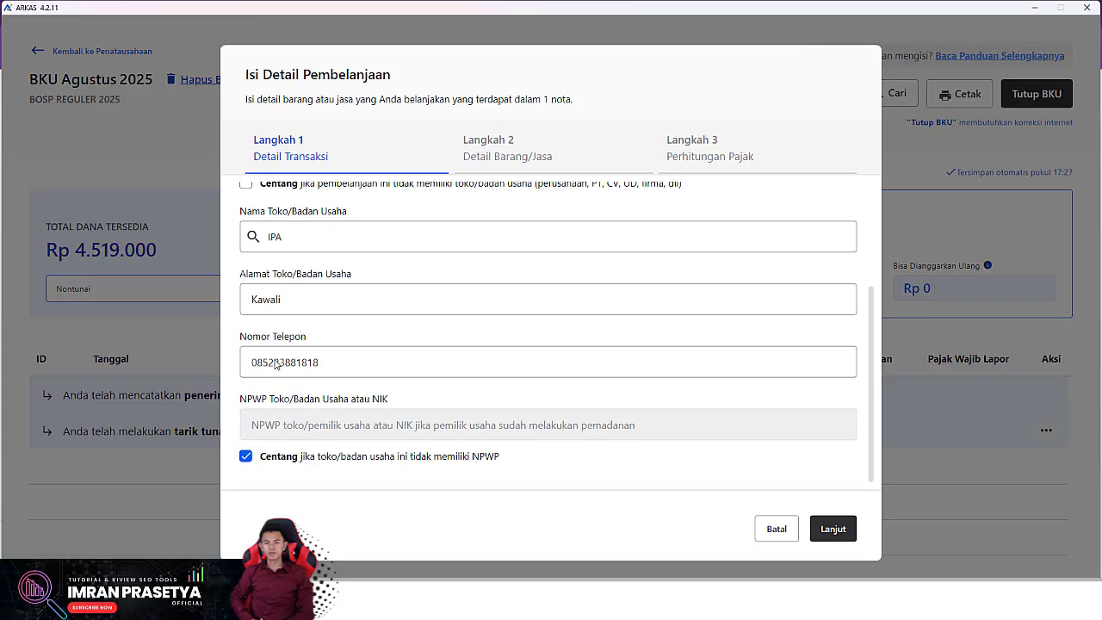
{"action": "left_click", "coordinate": [838, 531]}
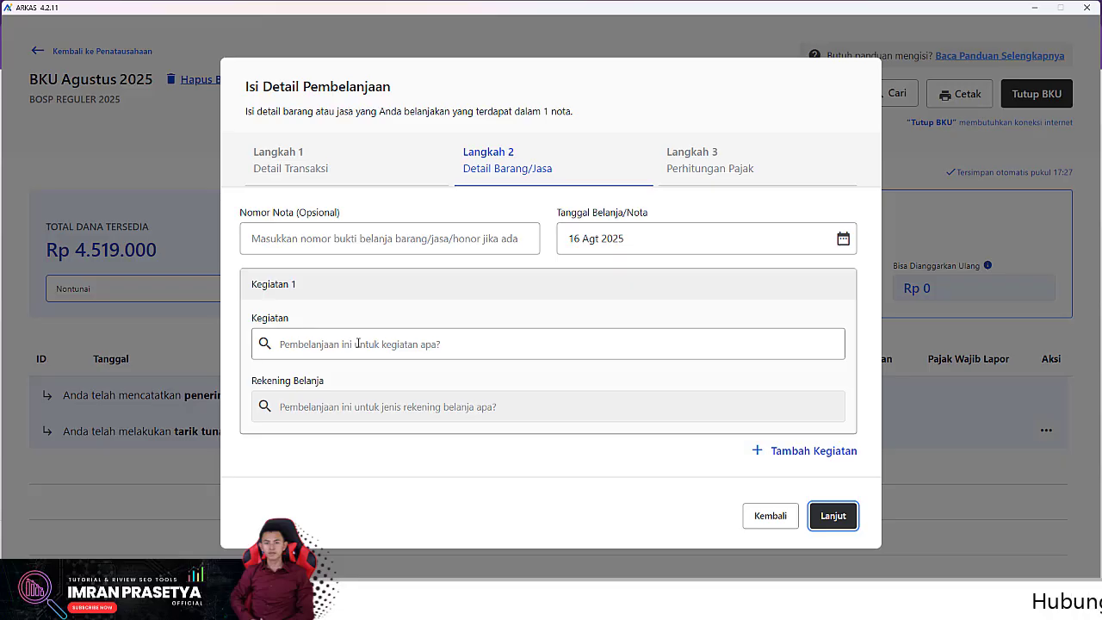
Set the activity to Pembelian Bahan Habis Pakai for Rumah Tangga Satuan Pendidikan and the expense account to Belanja Alat/Bahan untuk Kegiatan Kantor-Alat Tulis Kantor
{"action": "left_click", "coordinate": [303, 239]}
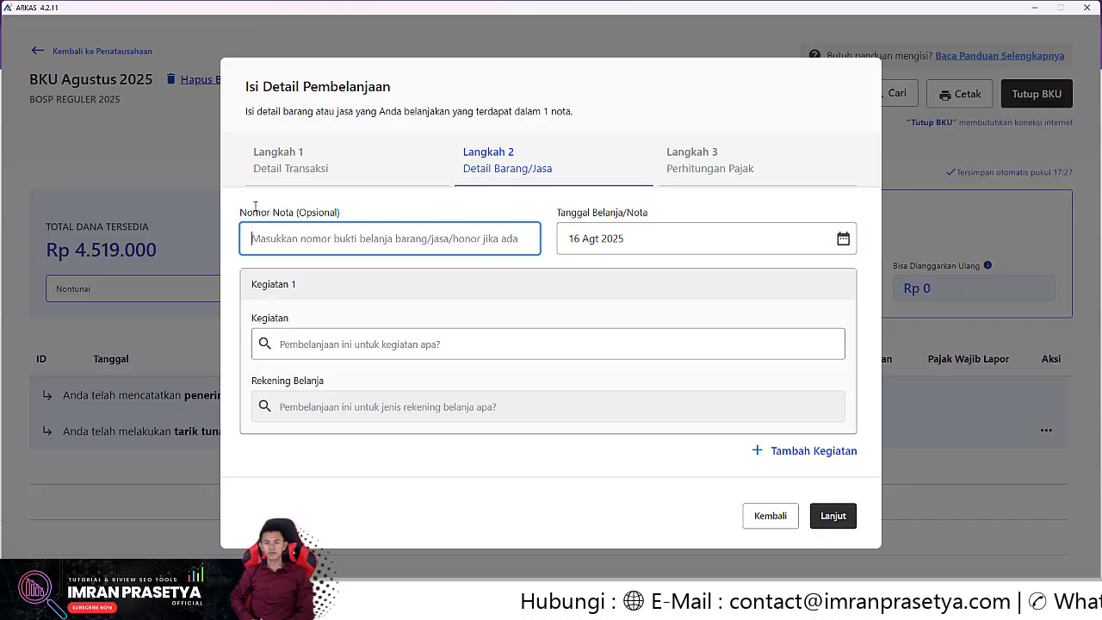
{"action": "left_click", "coordinate": [362, 344]}
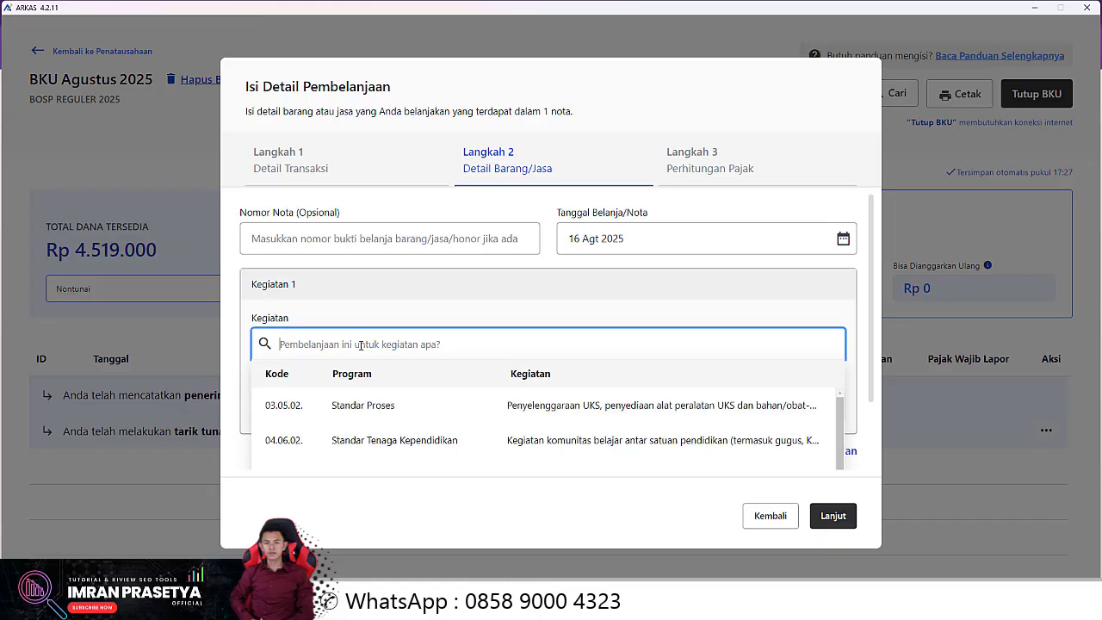
{"action": "type", "text": "h"}
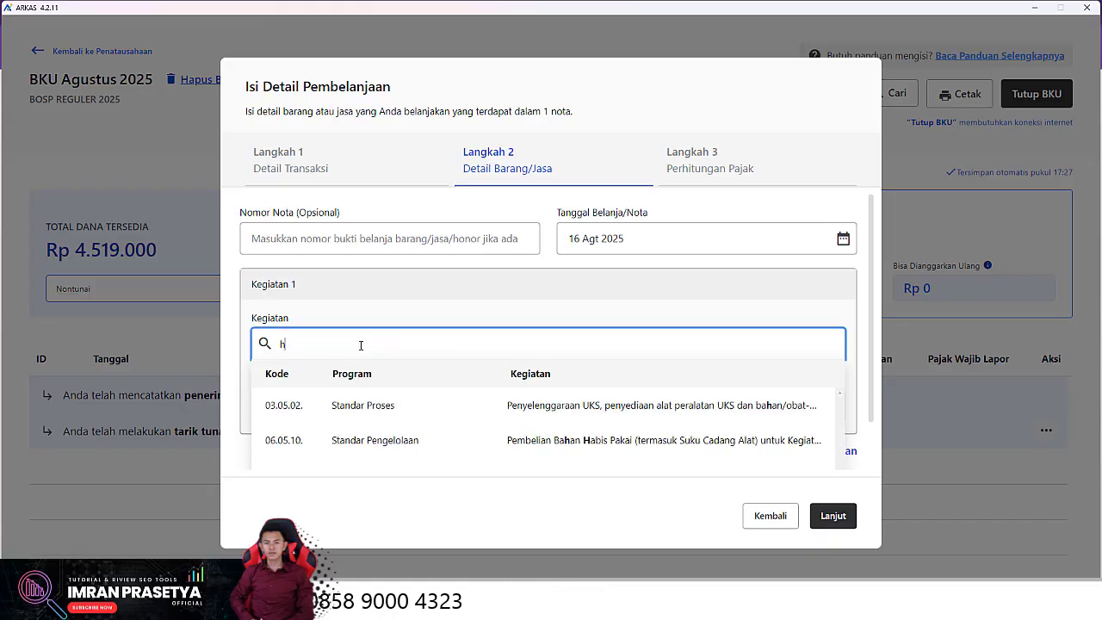
{"action": "type", "text": "abis"}
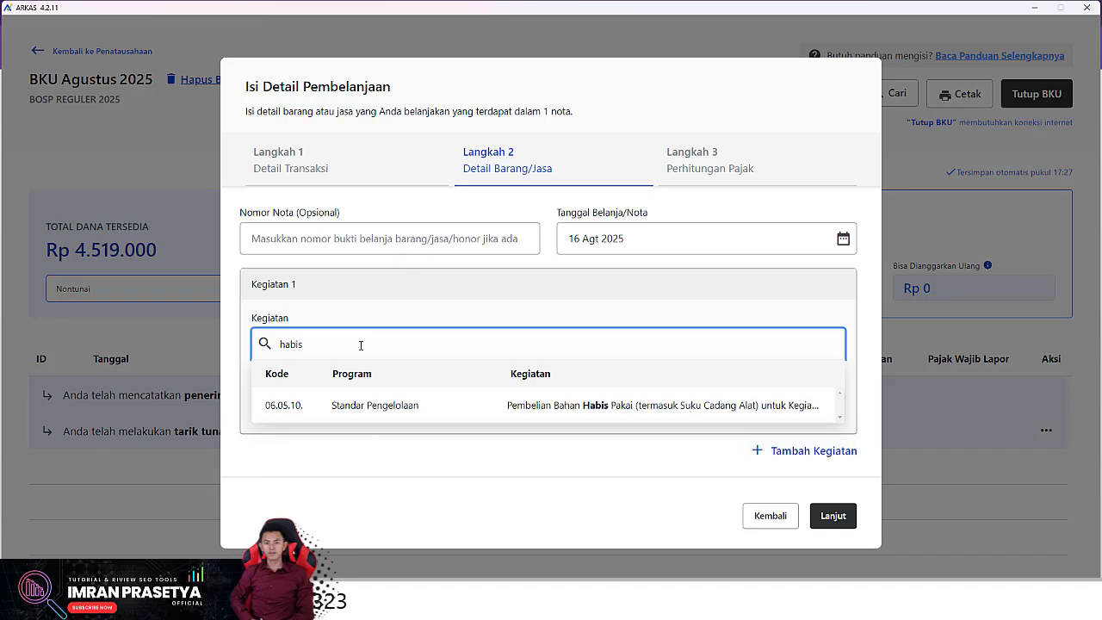
{"action": "left_click", "coordinate": [542, 406]}
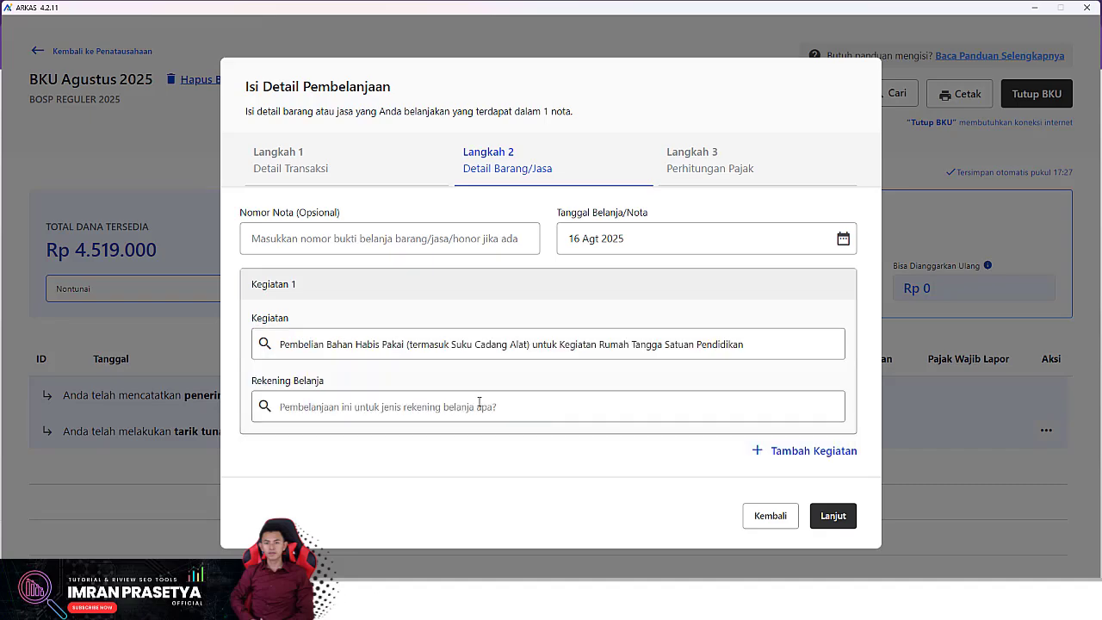
{"action": "left_click", "coordinate": [349, 405]}
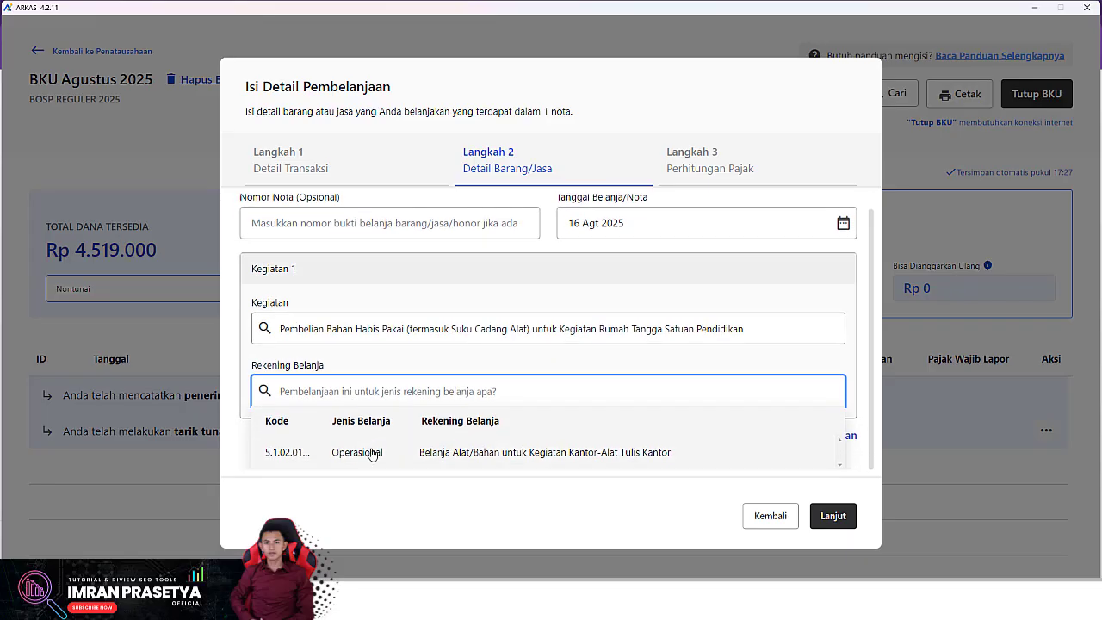
{"action": "left_click", "coordinate": [369, 457]}
Include only the Kertas HVS 70 gram Sinar Dunia item with its default quantity and unit price, and save the expenditure
{"action": "scroll", "coordinate": [346, 440], "scroll_direction": "down", "scroll_amount": 3}
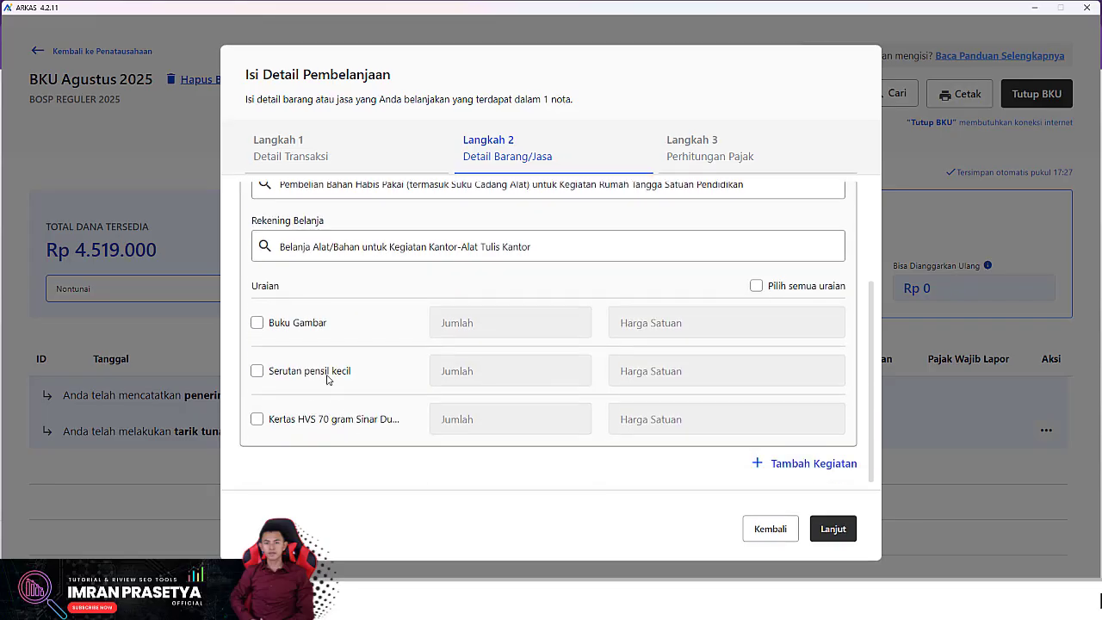
{"action": "scroll", "coordinate": [327, 378], "scroll_direction": "up", "scroll_amount": 3}
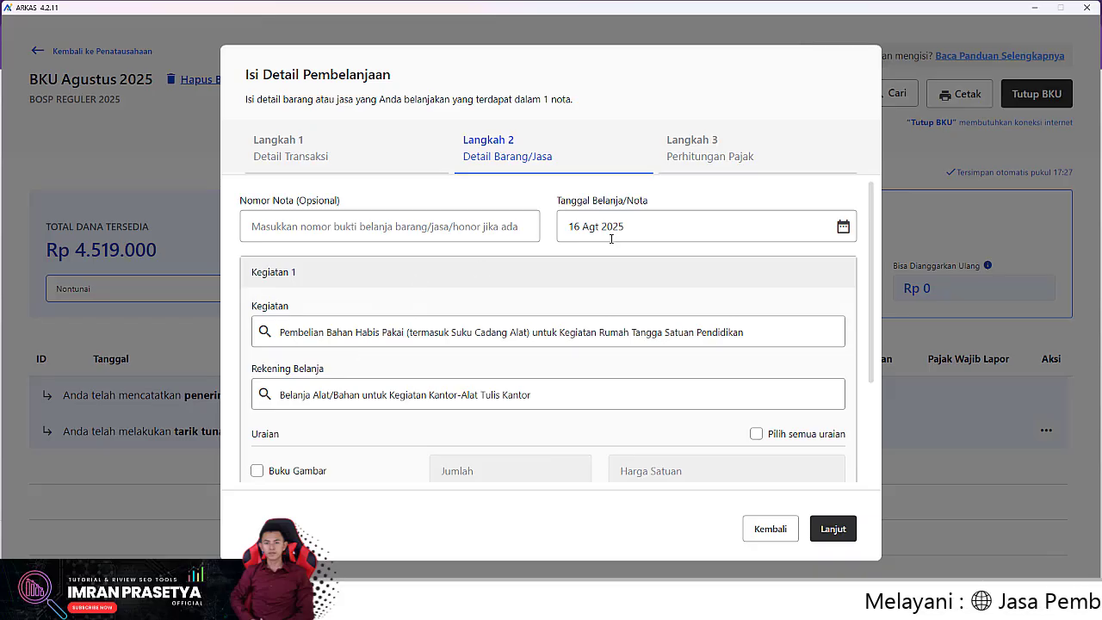
{"action": "scroll", "coordinate": [400, 351], "scroll_direction": "down", "scroll_amount": 3}
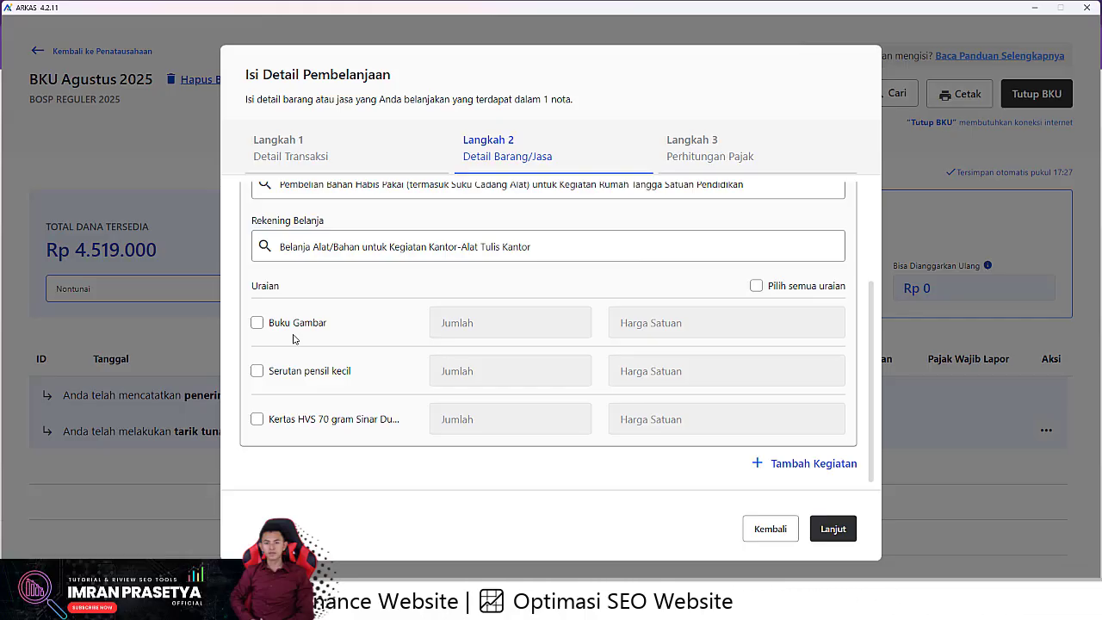
{"action": "left_click", "coordinate": [255, 424]}
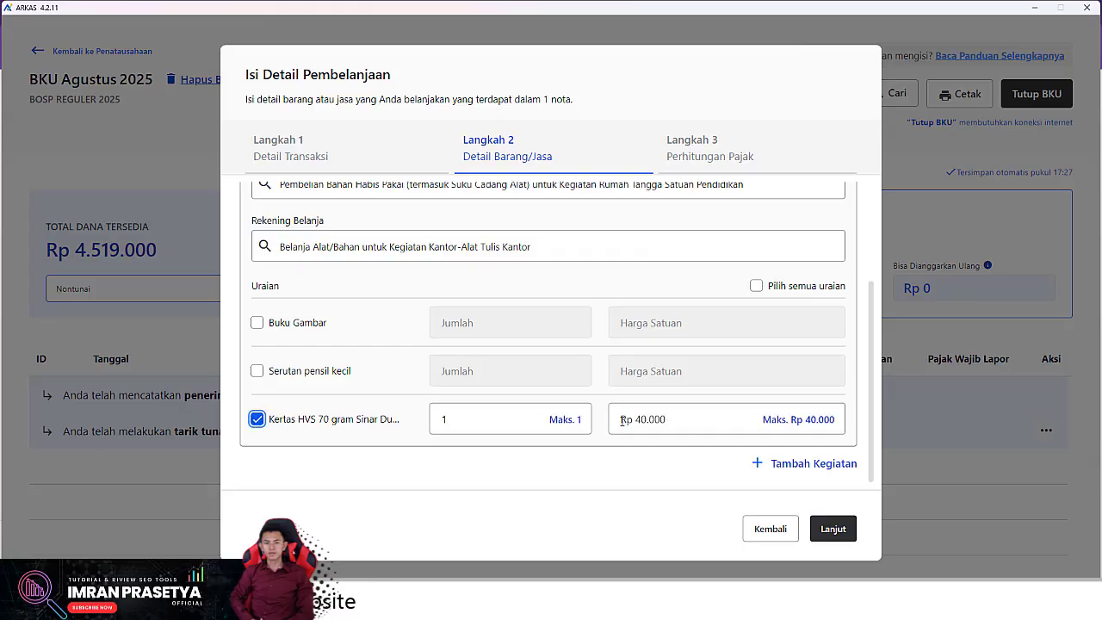
{"action": "left_click", "coordinate": [833, 529]}
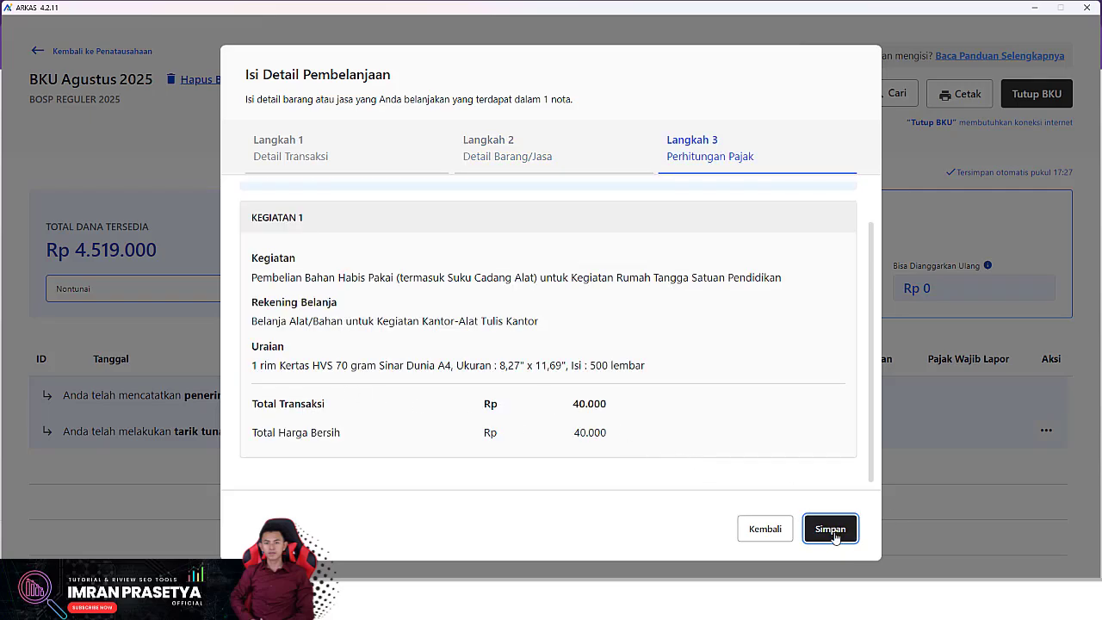
{"action": "left_click", "coordinate": [832, 532]}
{"action": "left_click", "coordinate": [692, 369]}
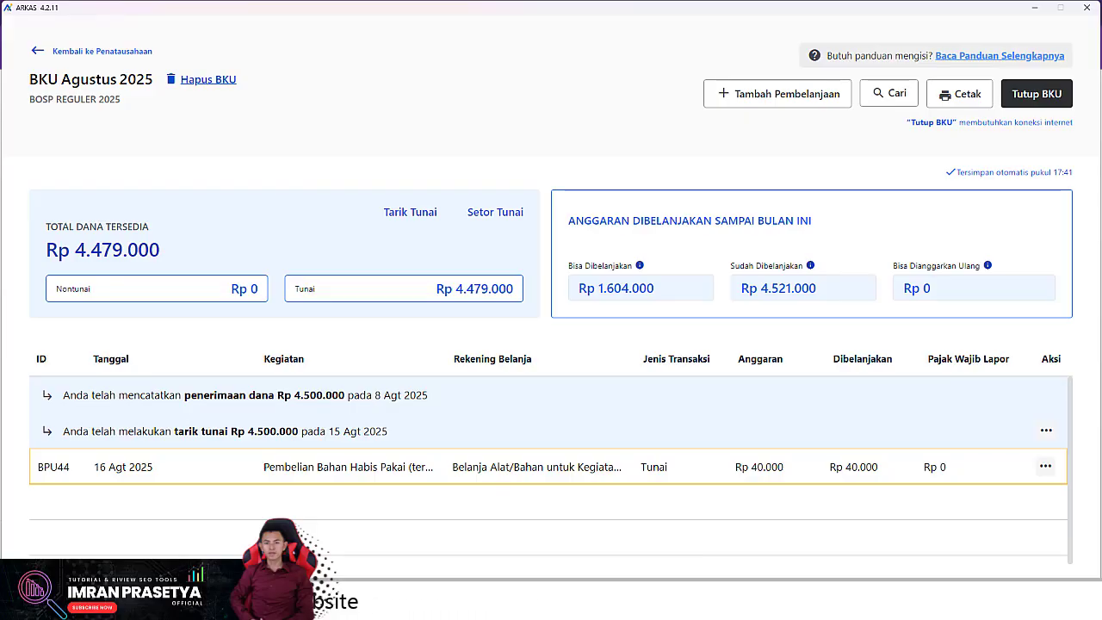
Switch to YouTube in Chrome and bring up the open video about BOS funds received in August but withdrawn in September, with its viewer comments
{"action": "mouse_move", "coordinate": [818, 601]}
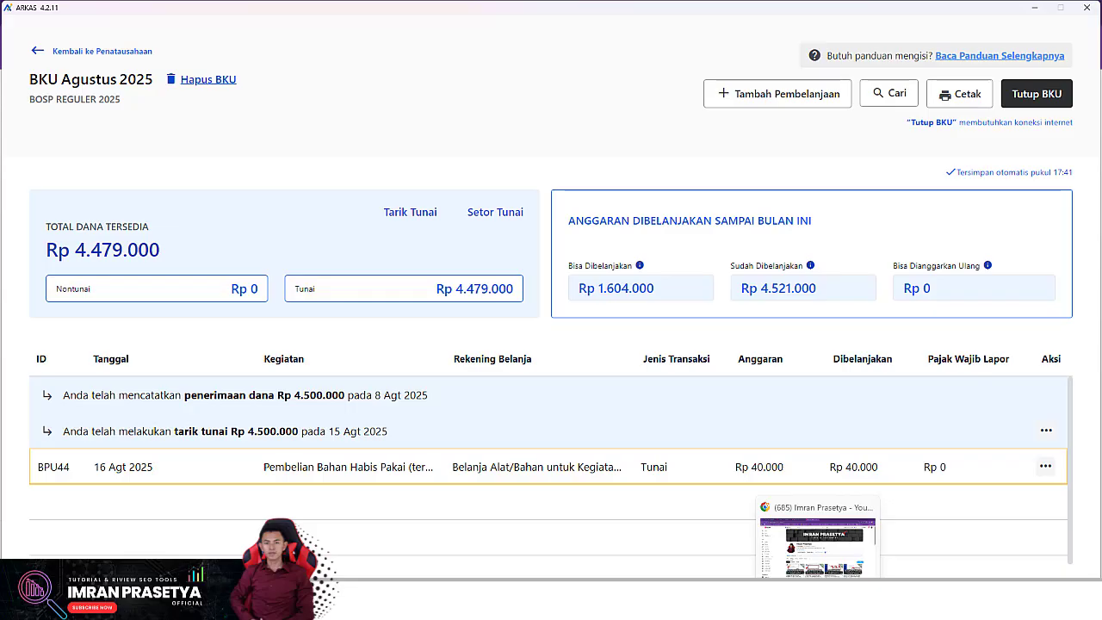
{"action": "left_click", "coordinate": [818, 543]}
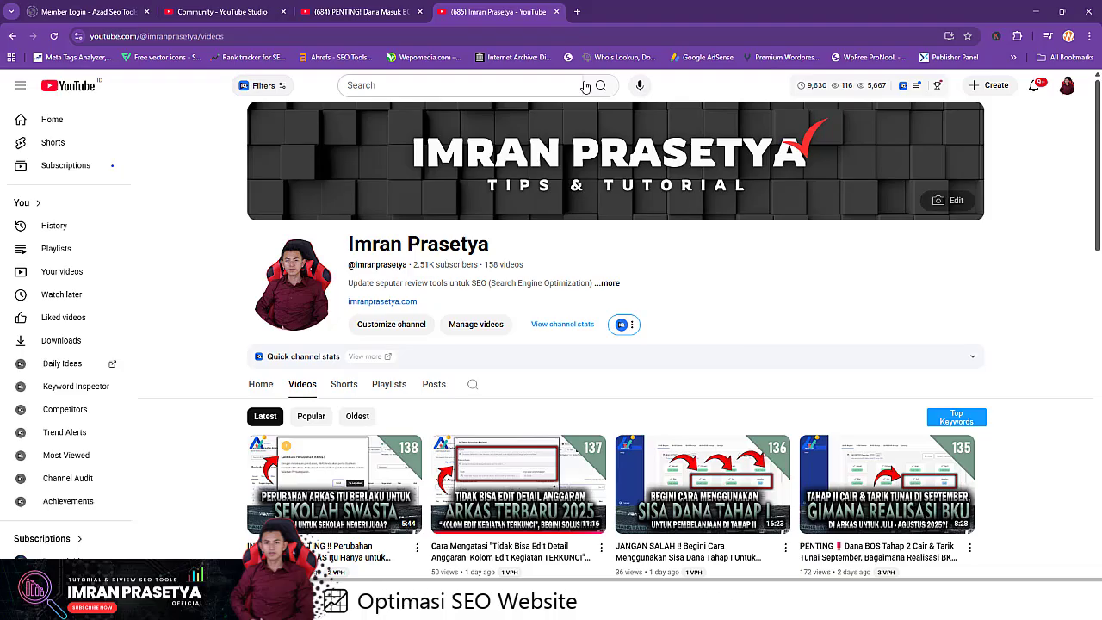
{"action": "left_click", "coordinate": [289, 5]}
{"action": "left_click", "coordinate": [338, 7]}
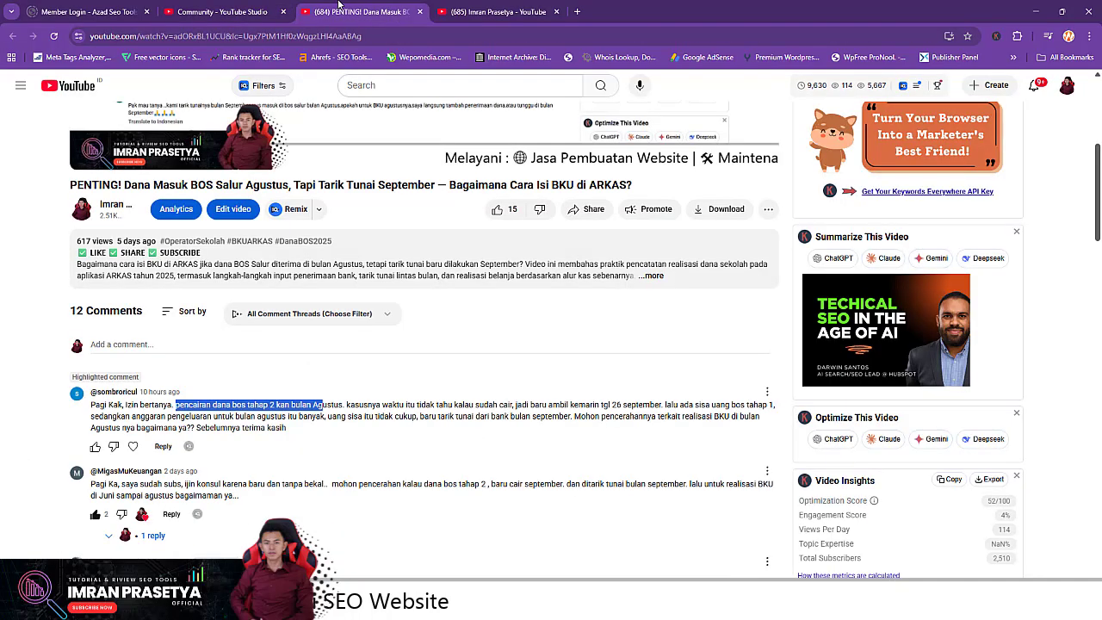